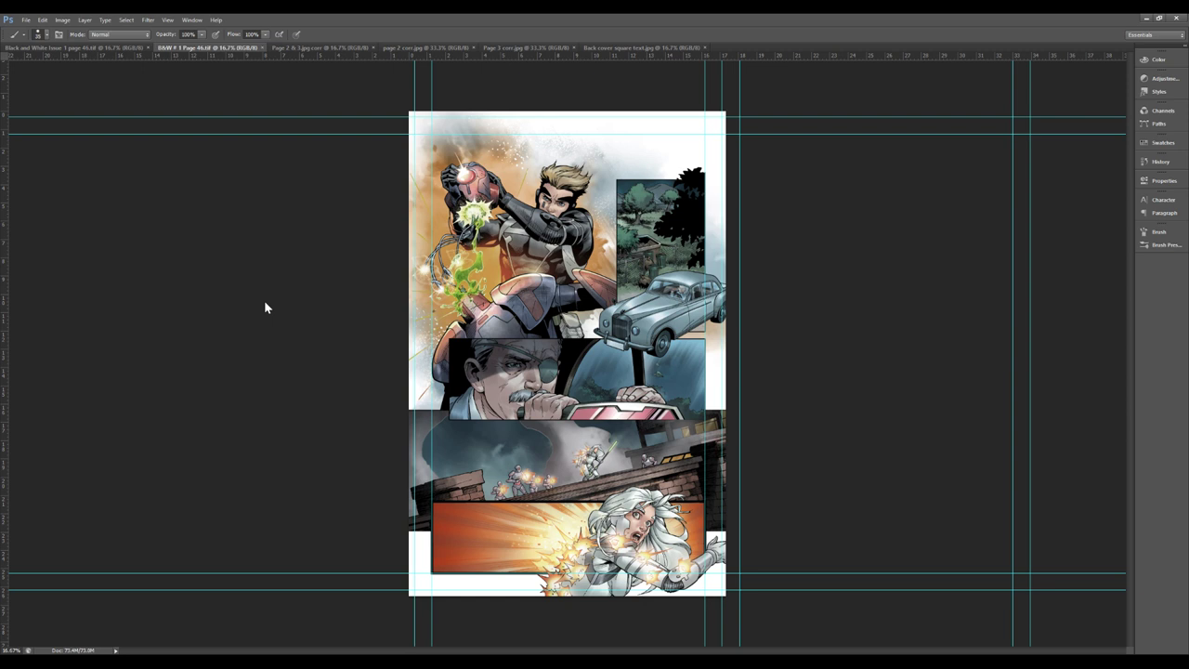
Open the red-marked lettering guide 46.jpg and compare it with the coloured and black-and-white versions of page 46
left_click(192, 375)
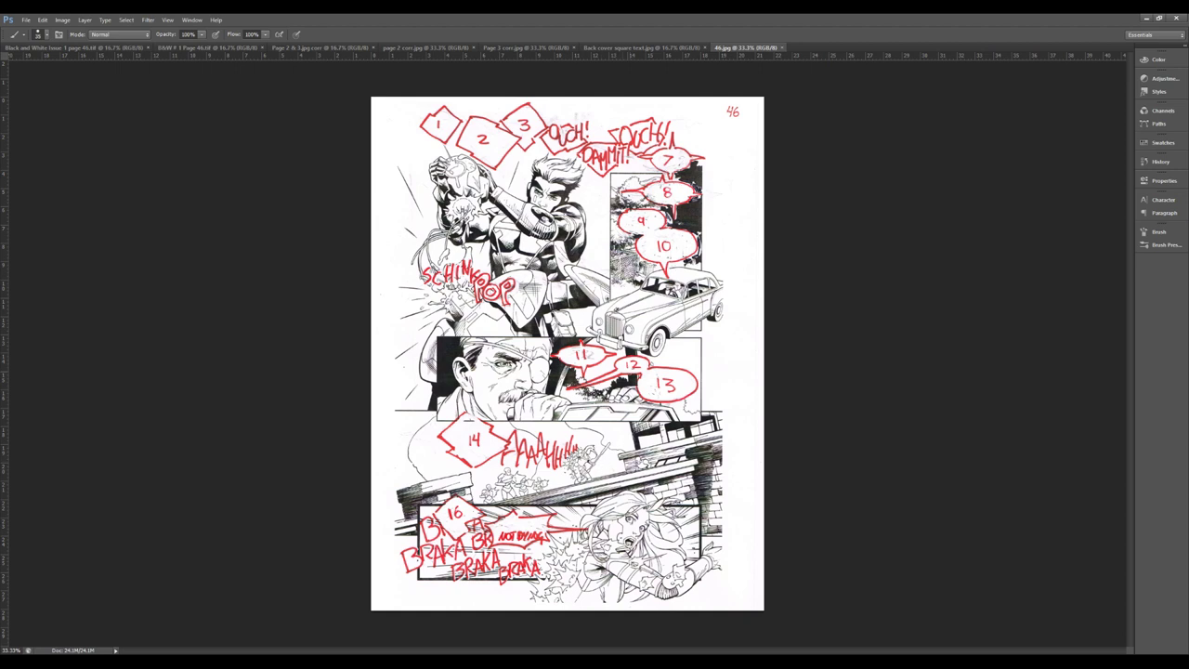
left_click(195, 48)
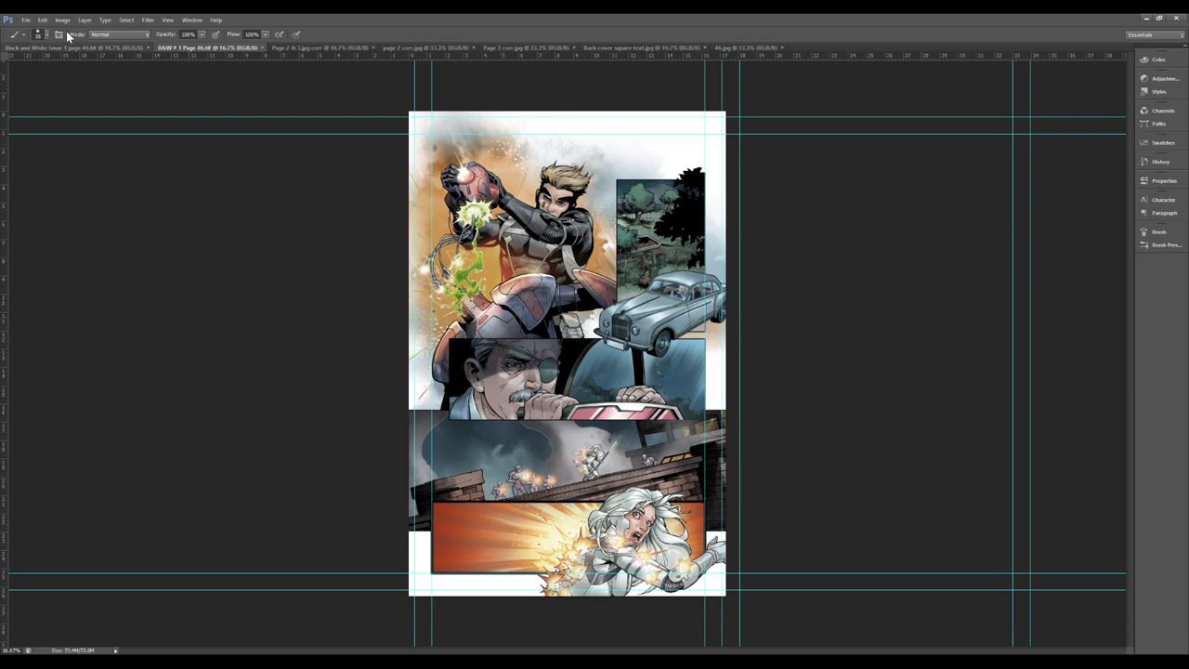
left_click(94, 47)
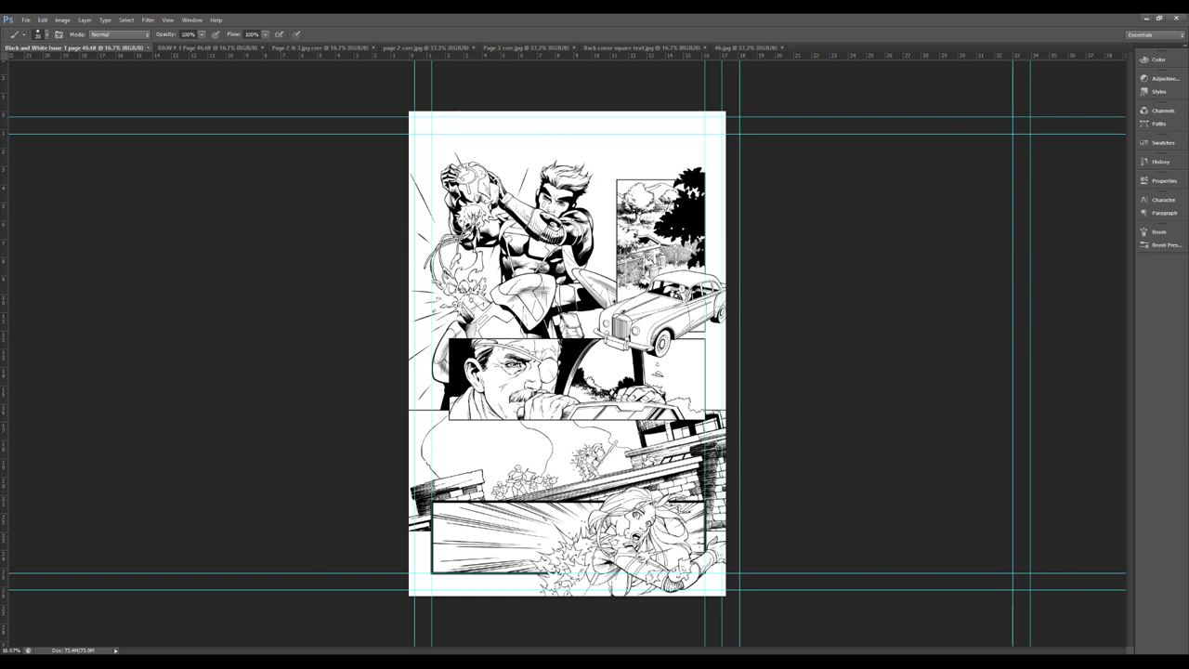
left_click(211, 46)
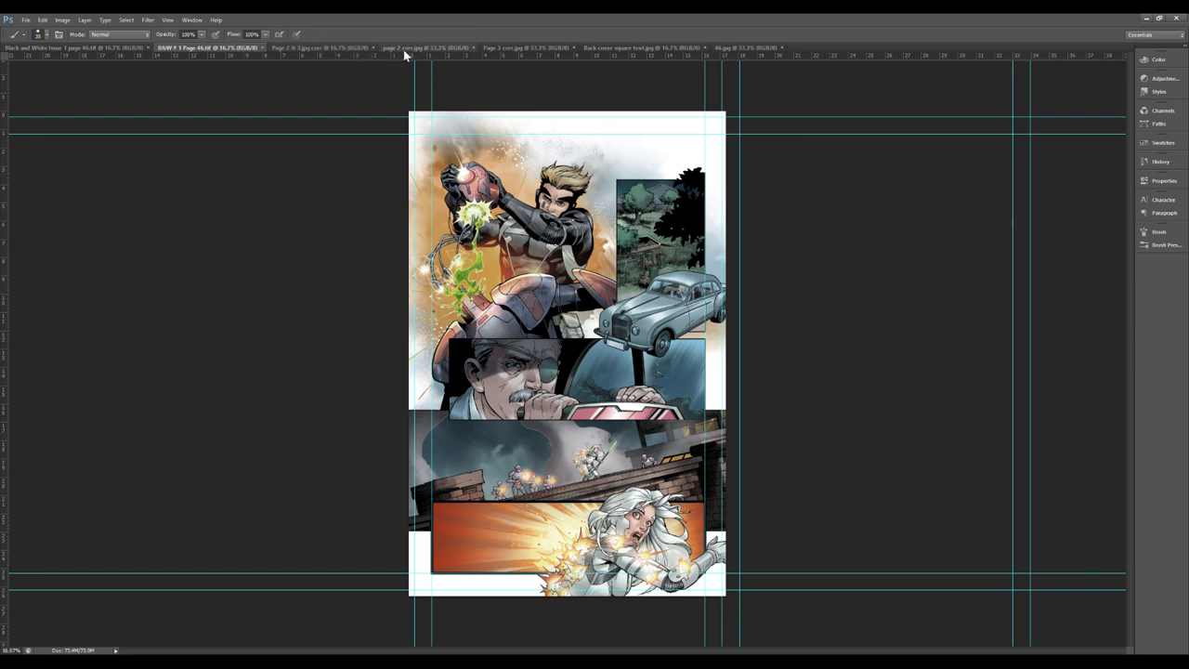
Examine the balloon placement guide for pages 2 and 3, and read through the finished lettering on page 2 at 50% zoom
left_click(349, 50)
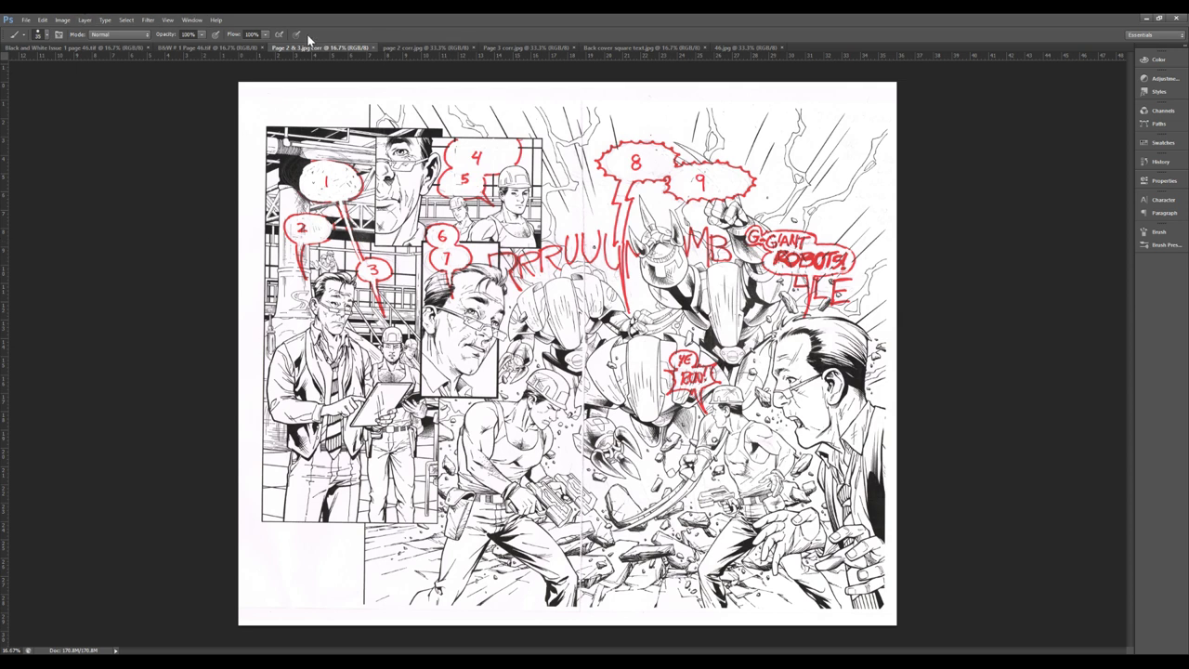
left_click(437, 48)
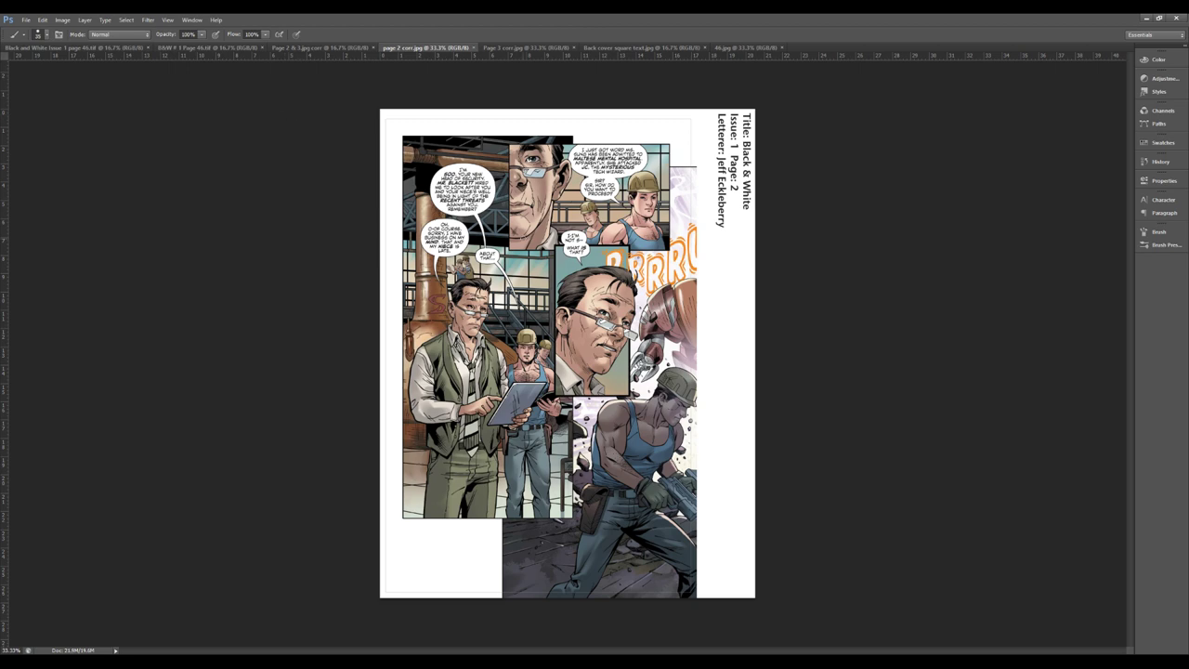
key("ctrl+plus")
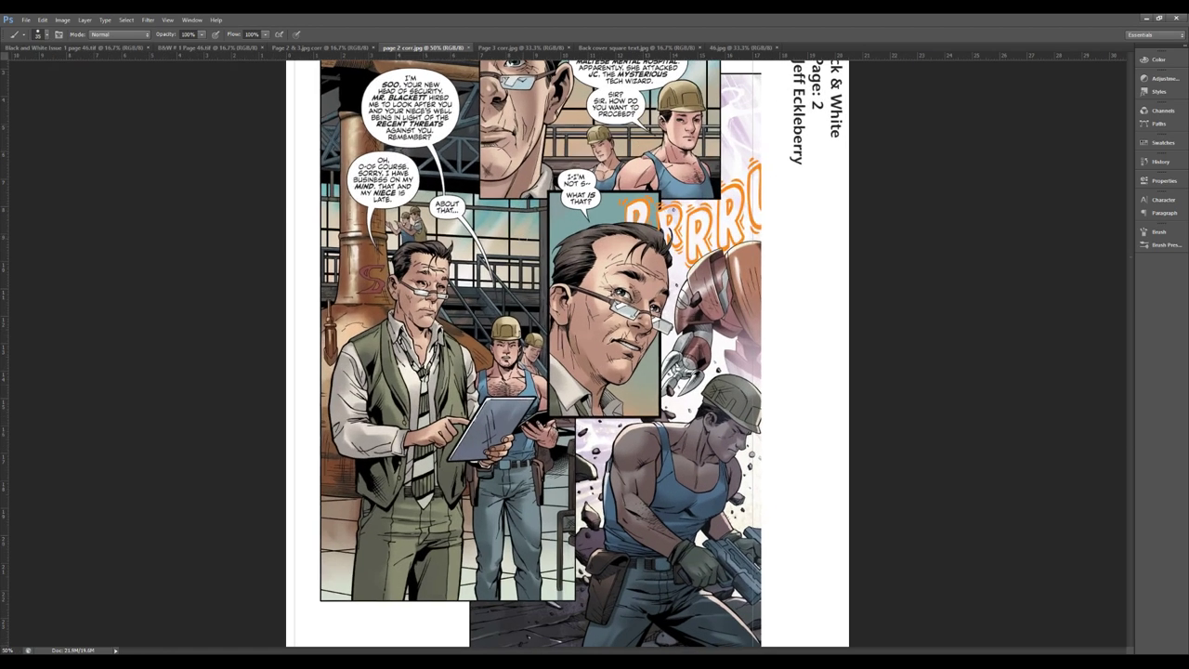
scroll(541, 352, "up", 3)
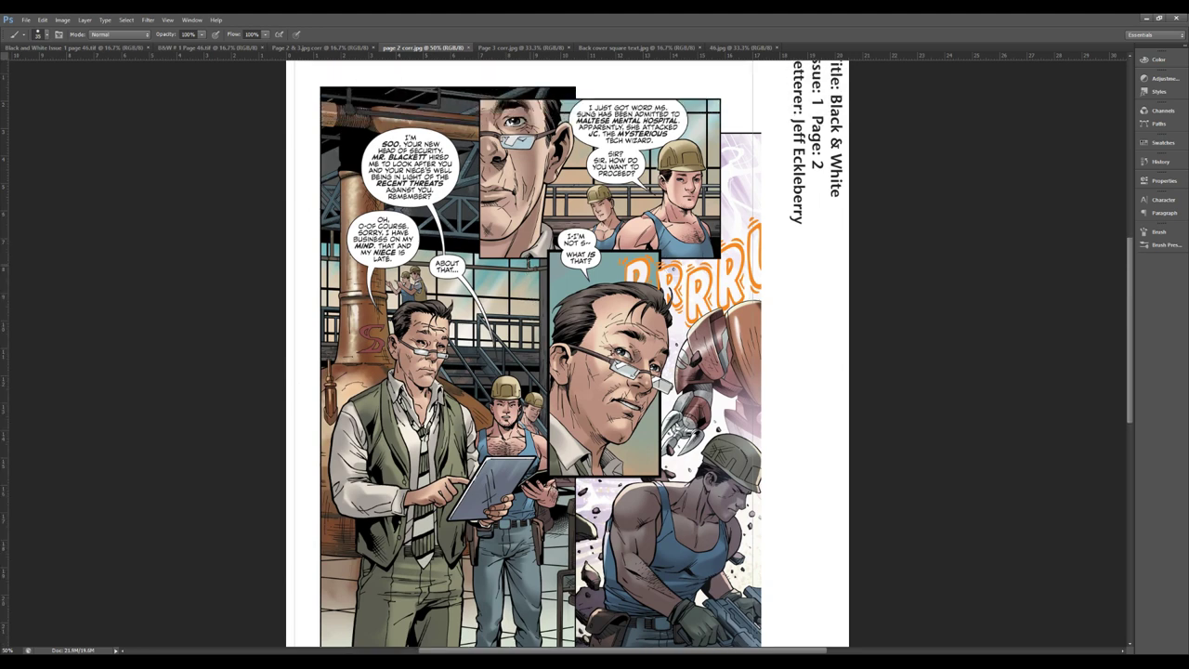
scroll(541, 353, "down", 1)
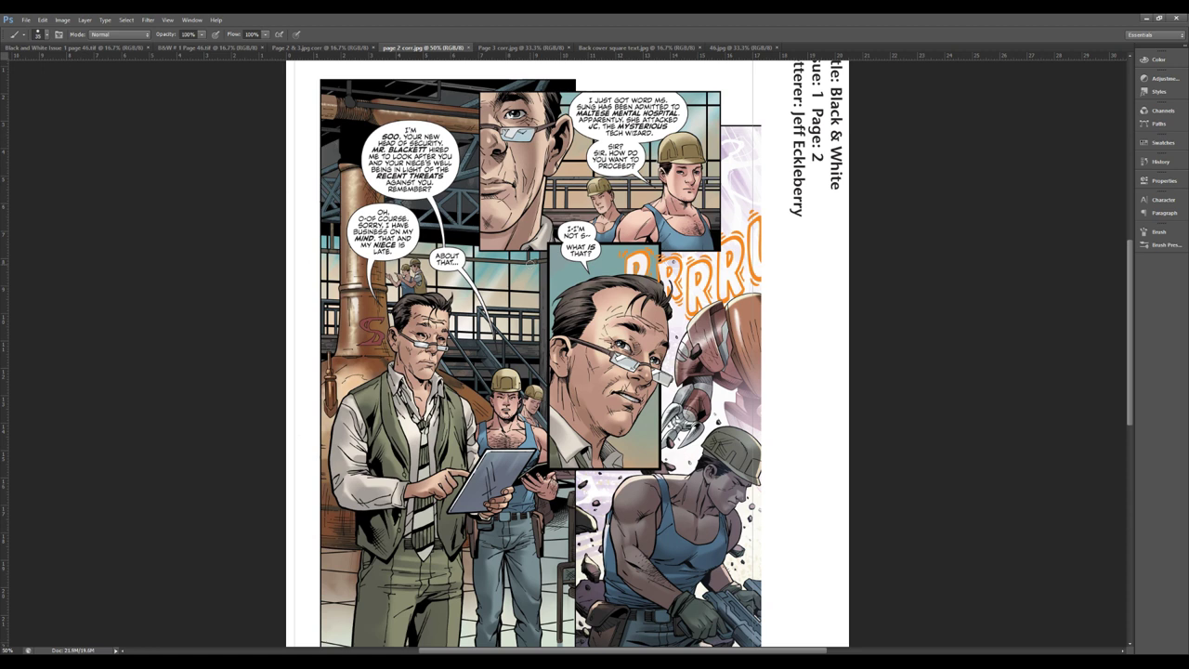
scroll(540, 352, "down", 3)
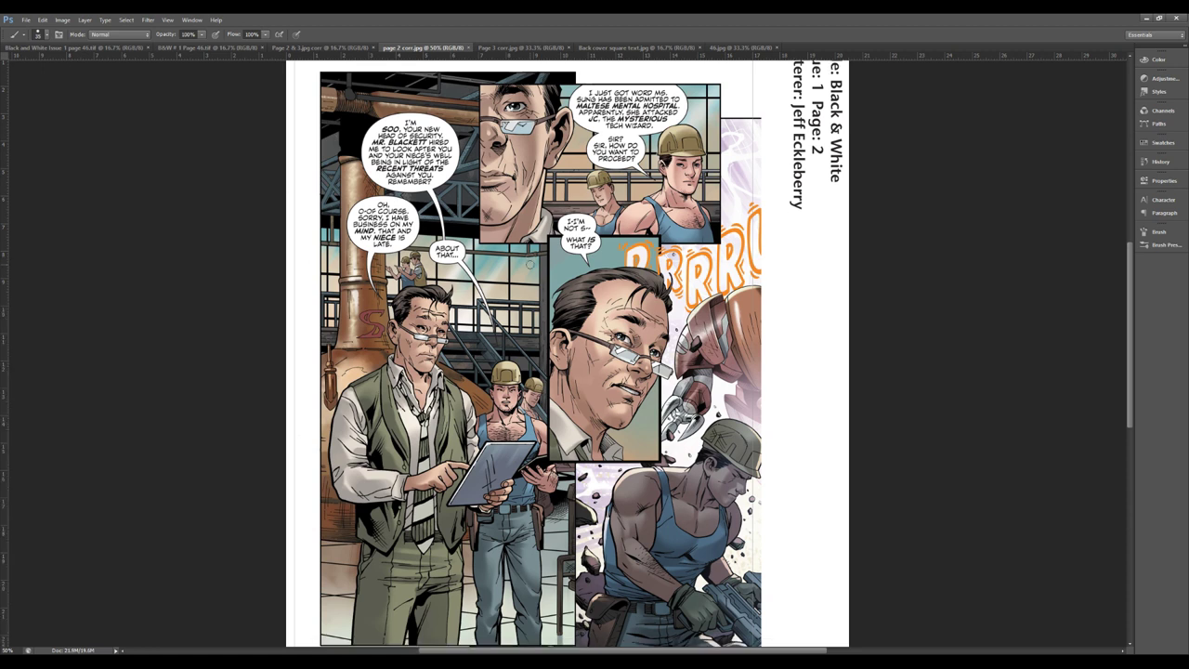
scroll(541, 353, "down", 1)
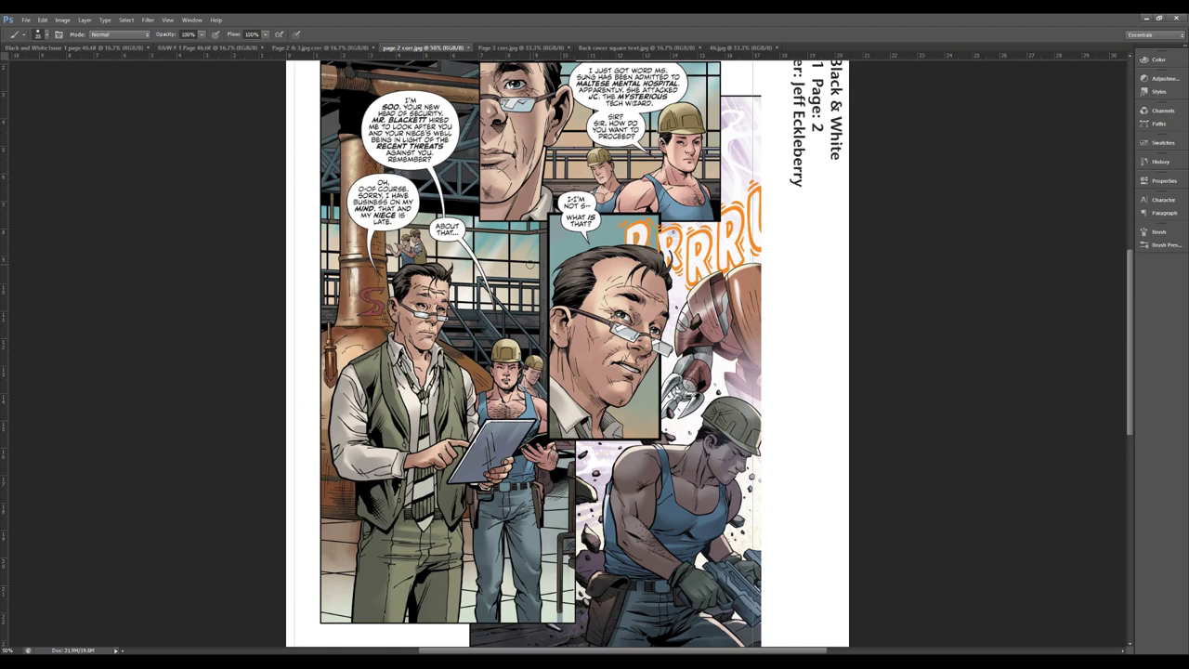
scroll(529, 265, "down", 1)
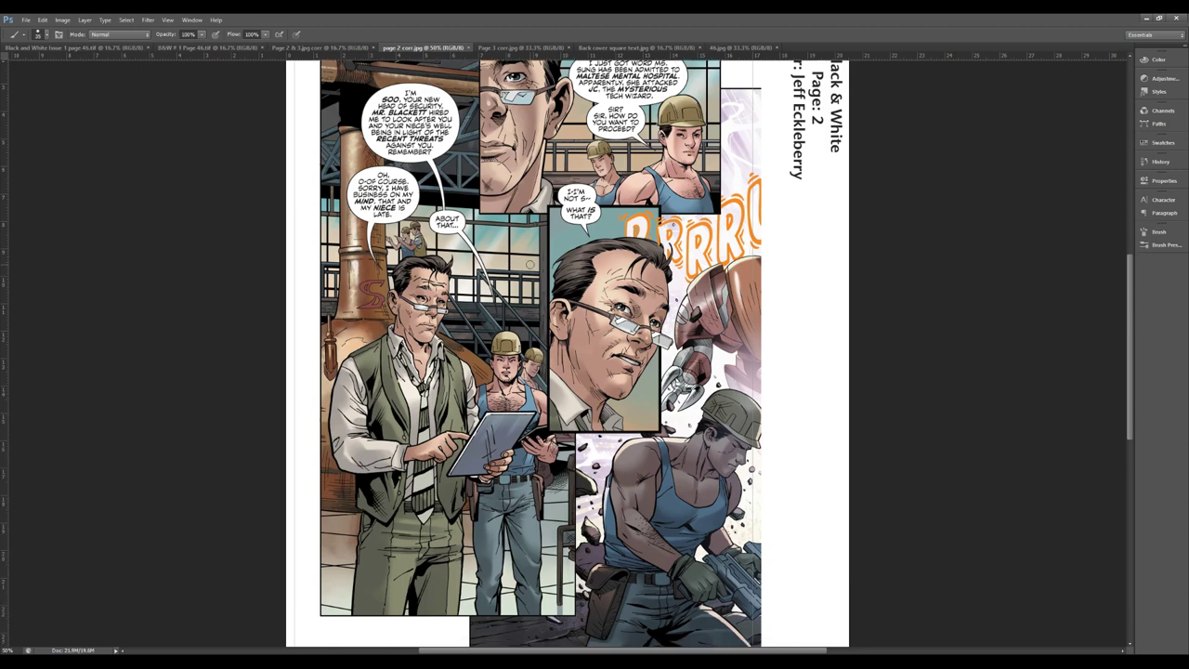
scroll(530, 265, "down", 2)
scroll(530, 264, "down", 1)
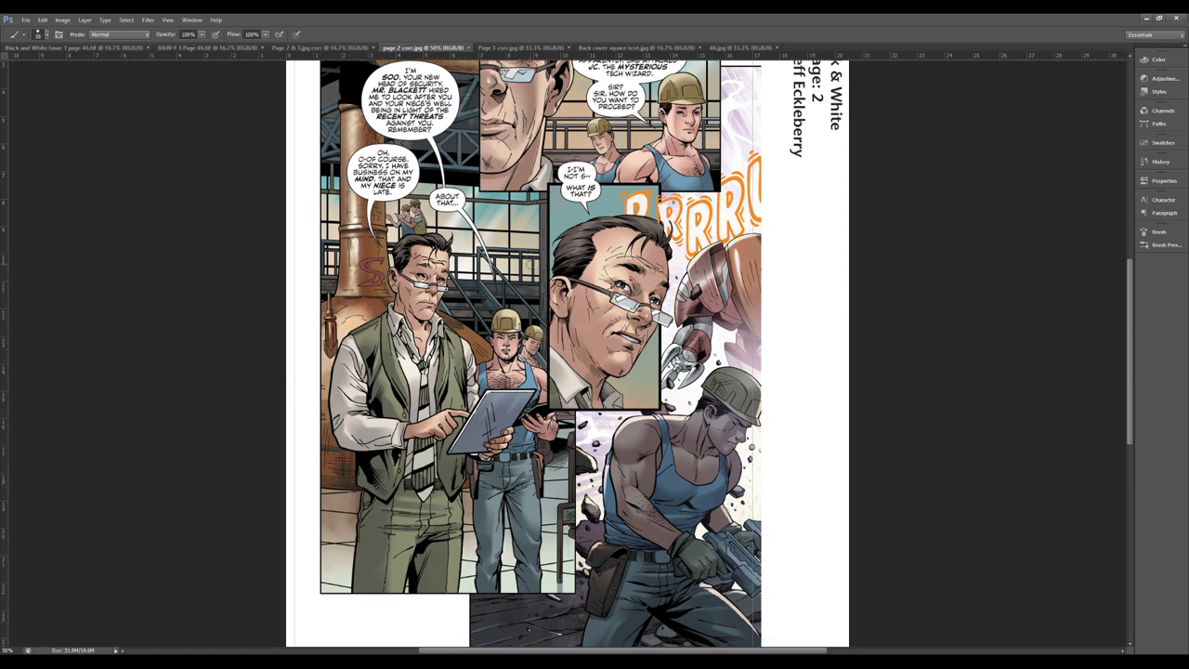
scroll(530, 264, "up", 1)
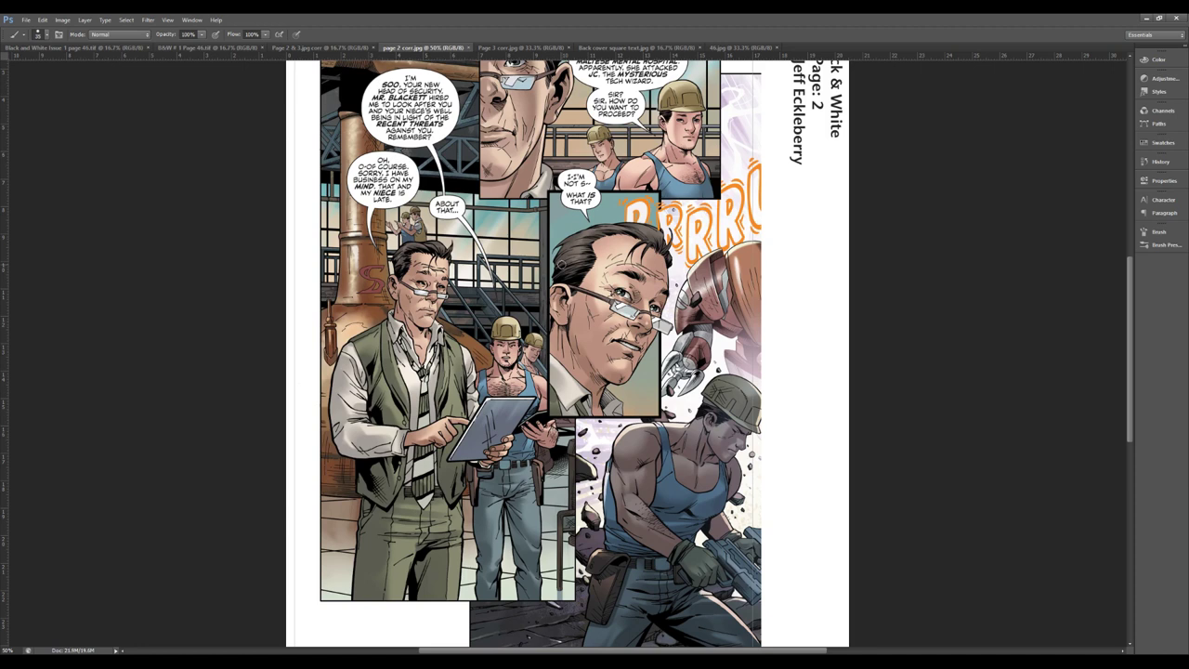
scroll(560, 264, "up", 1)
scroll(560, 263, "up", 2)
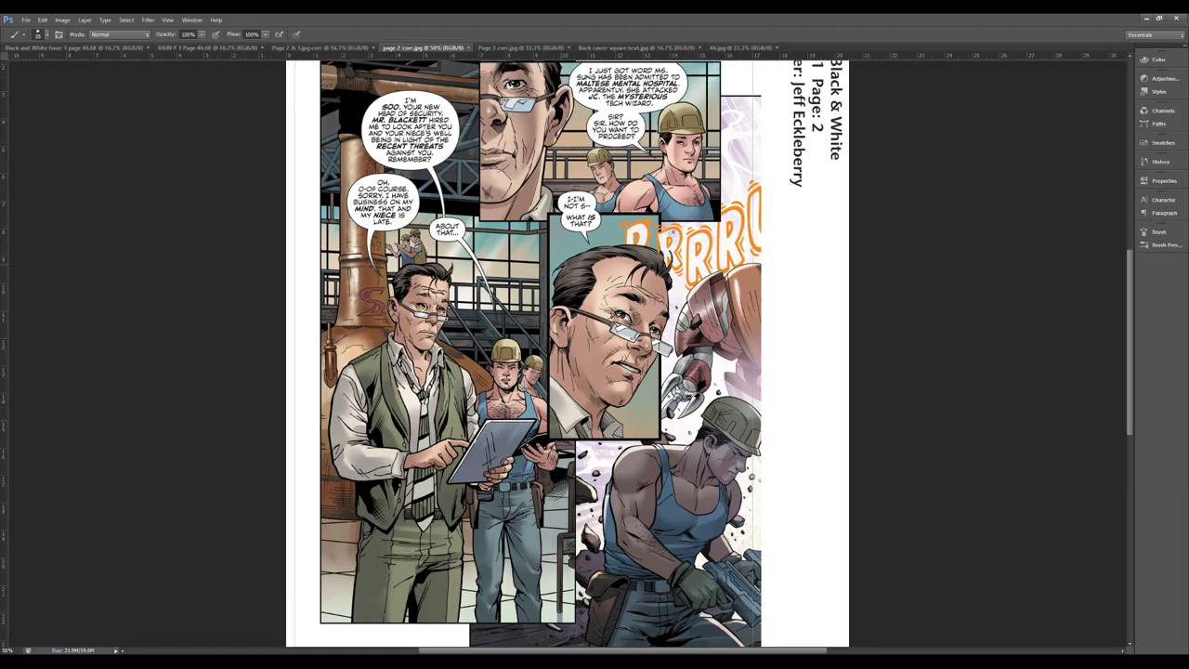
scroll(560, 264, "up", 1)
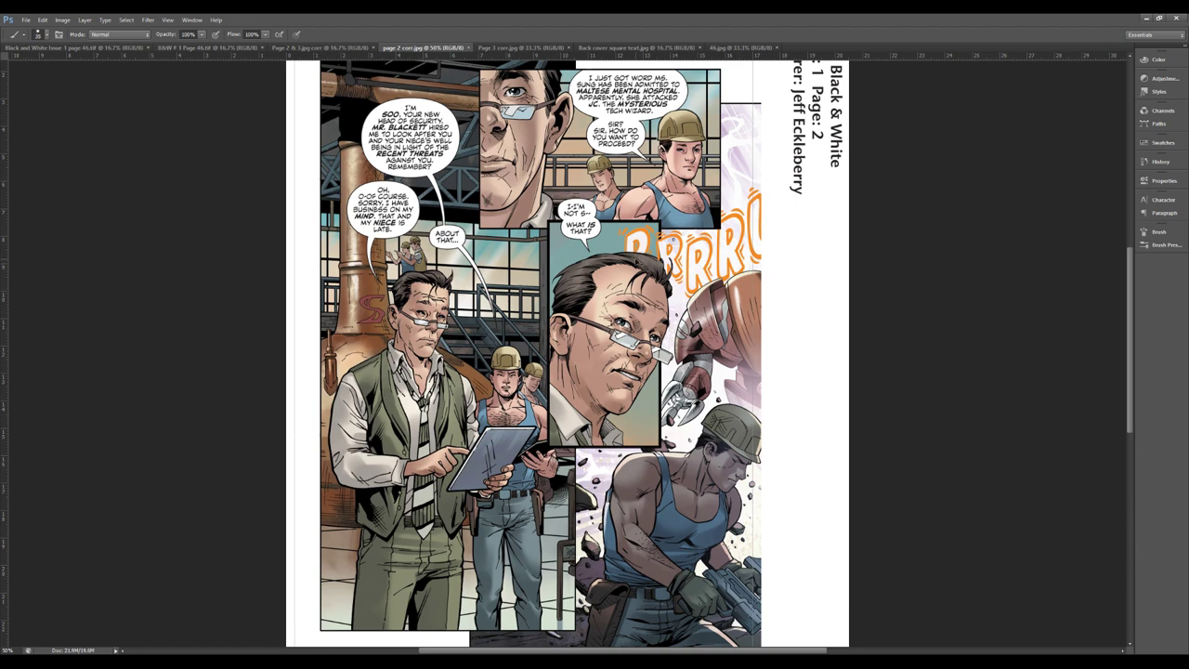
Inspect the speech balloons and tails around the man with glasses on page 2 at 100% zoom, and return to the wider page view
key("ctrl+plus")
key("ctrl+plus")
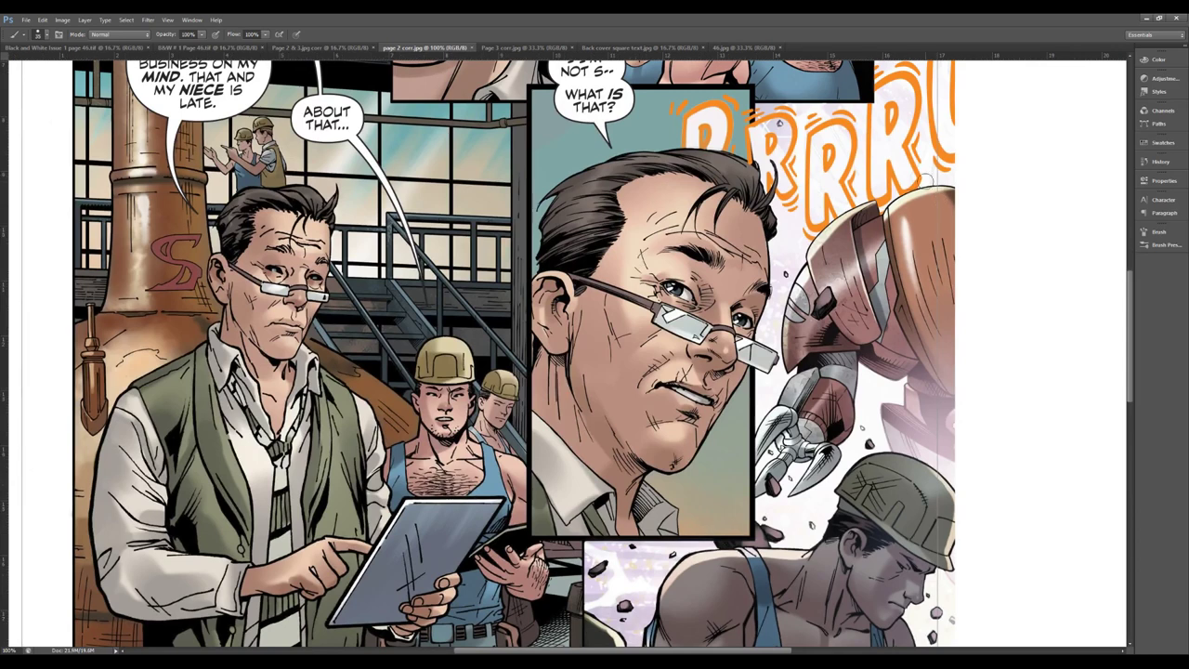
scroll(926, 186, "up", 3)
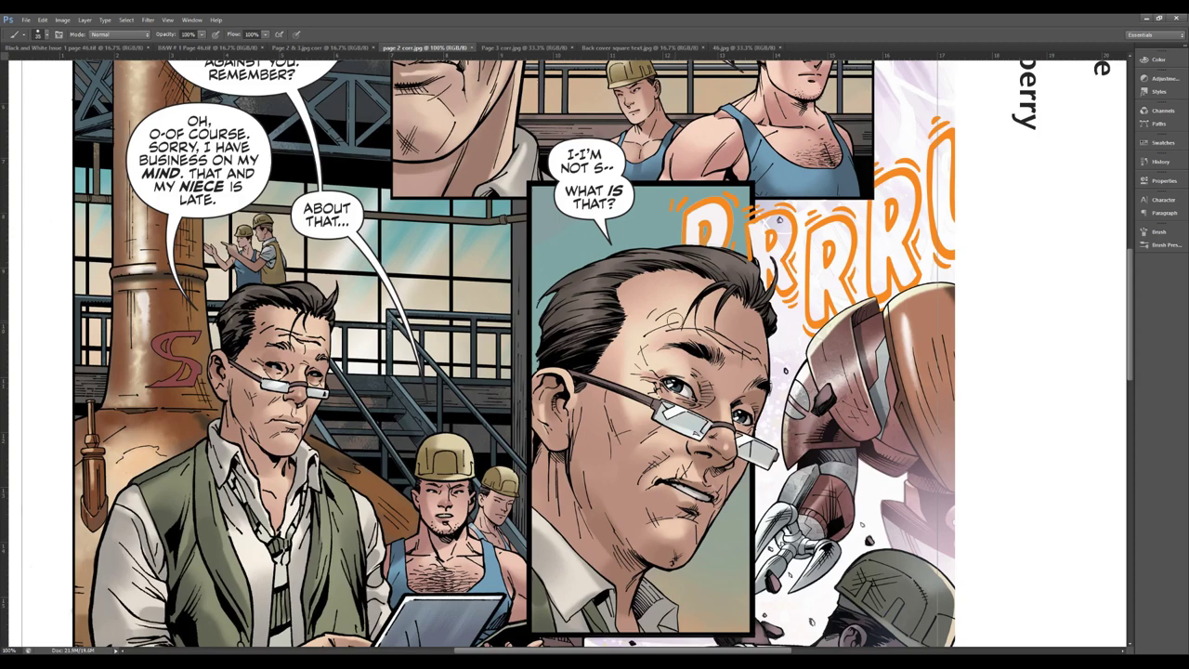
key("ctrl+minus")
key("ctrl+minus")
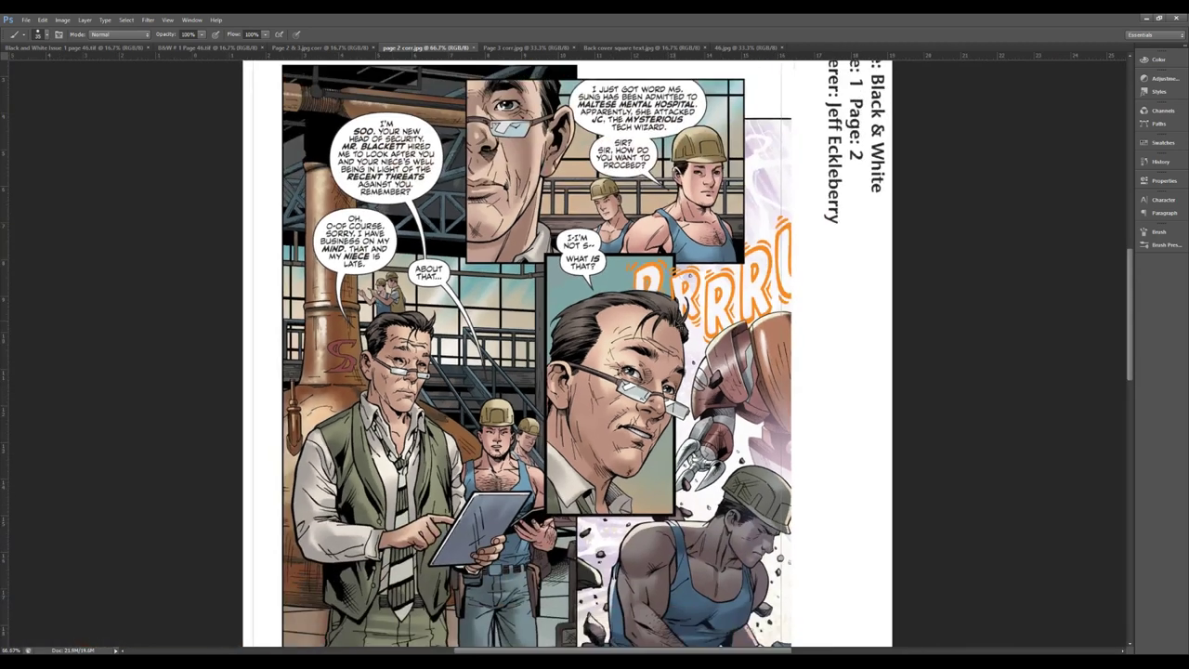
scroll(674, 322, "down", 2)
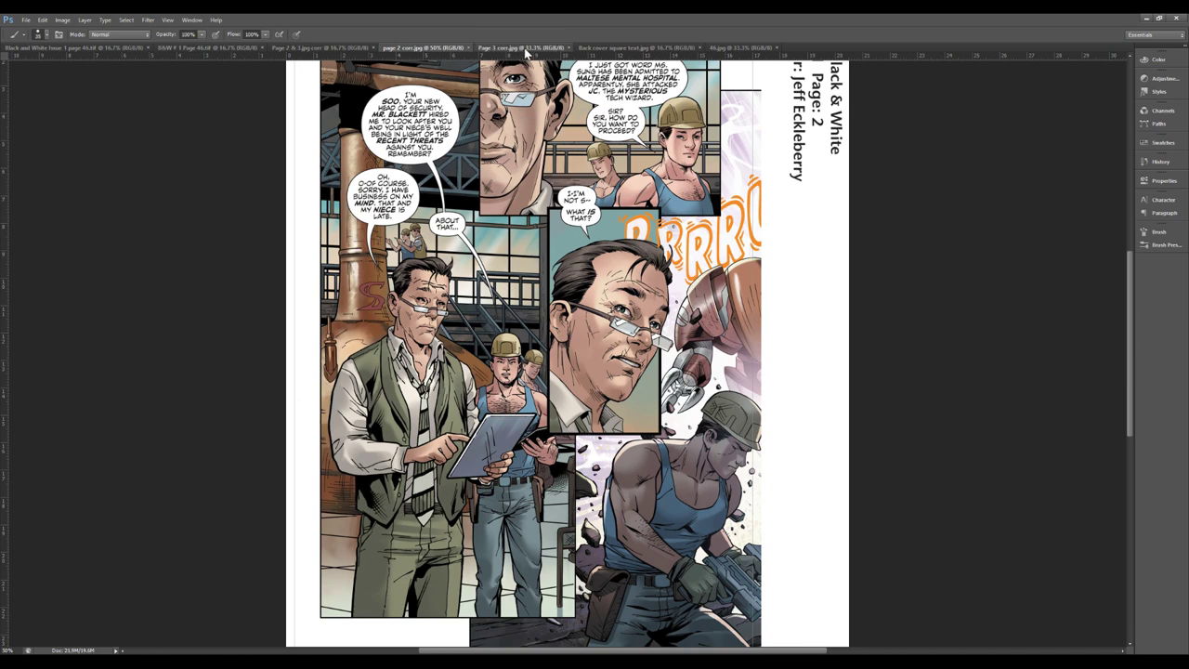
Examine the lettered page 3 at 66.7% zoom, from the robots' jagged balloons and rumble sound effect down to the shouted dialogue
left_click(522, 47)
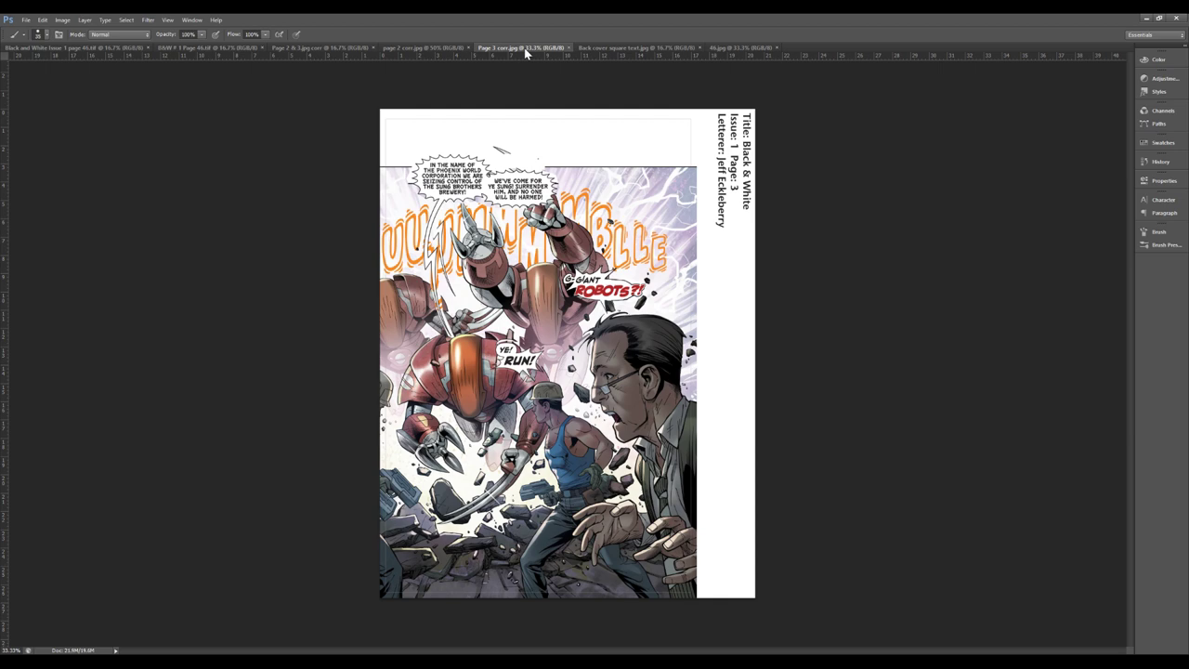
key("ctrl+plus")
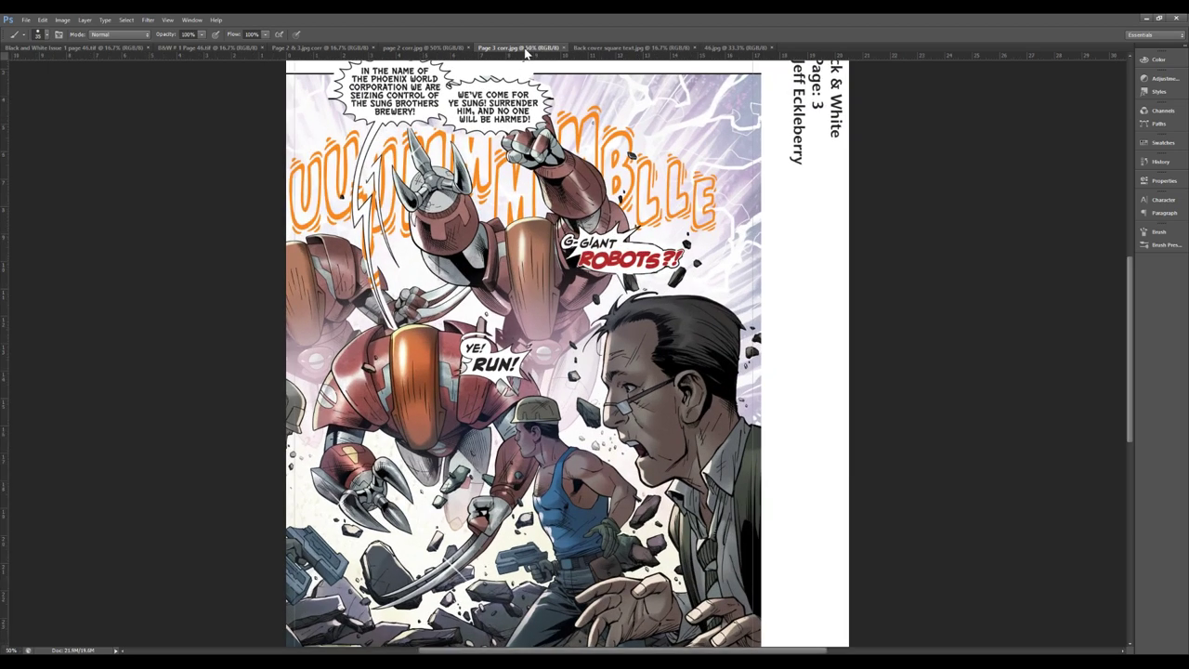
key("ctrl+plus")
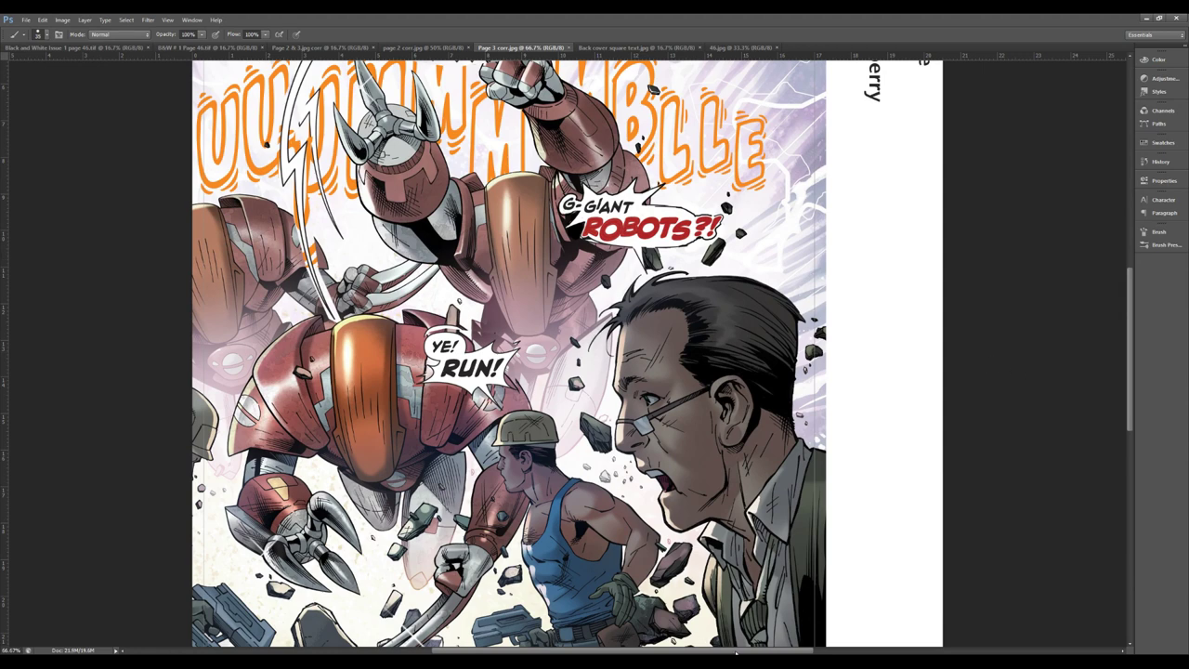
scroll(735, 653, "left", 5)
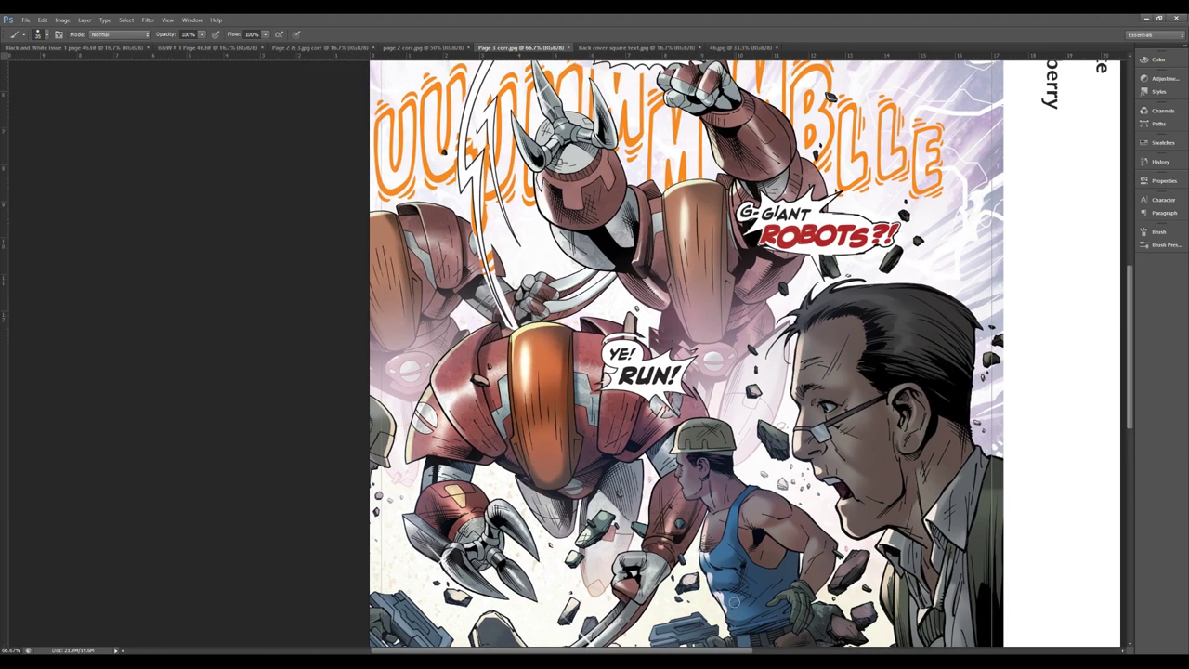
scroll(688, 353, "up", 5)
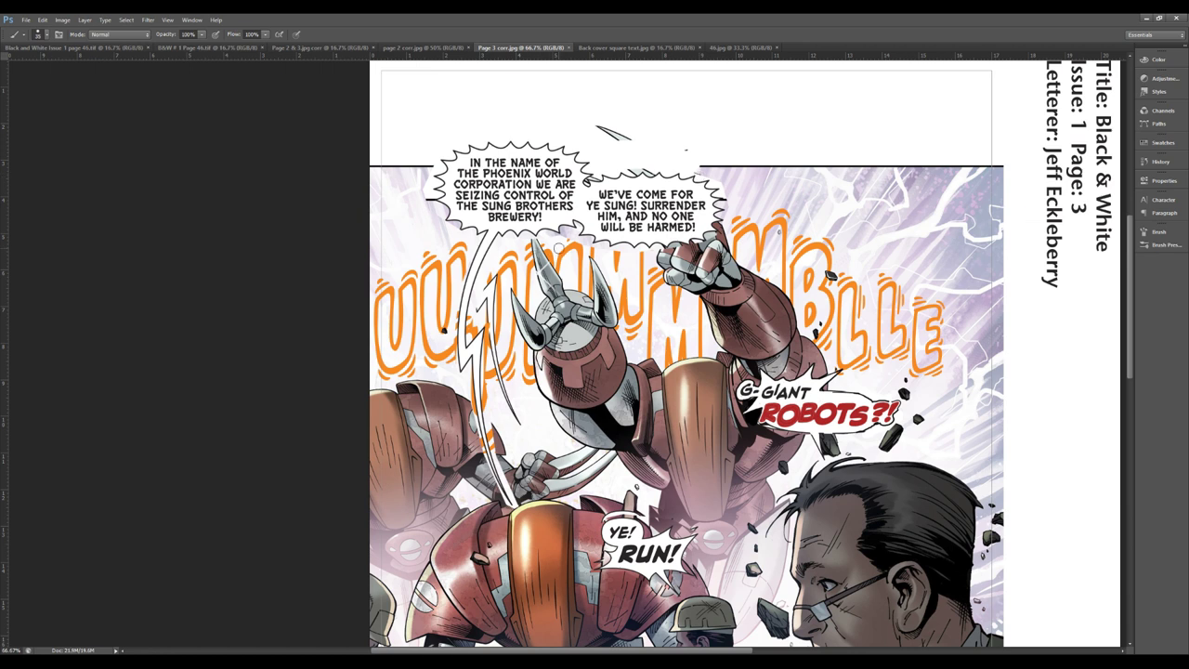
scroll(620, 263, "down", 3)
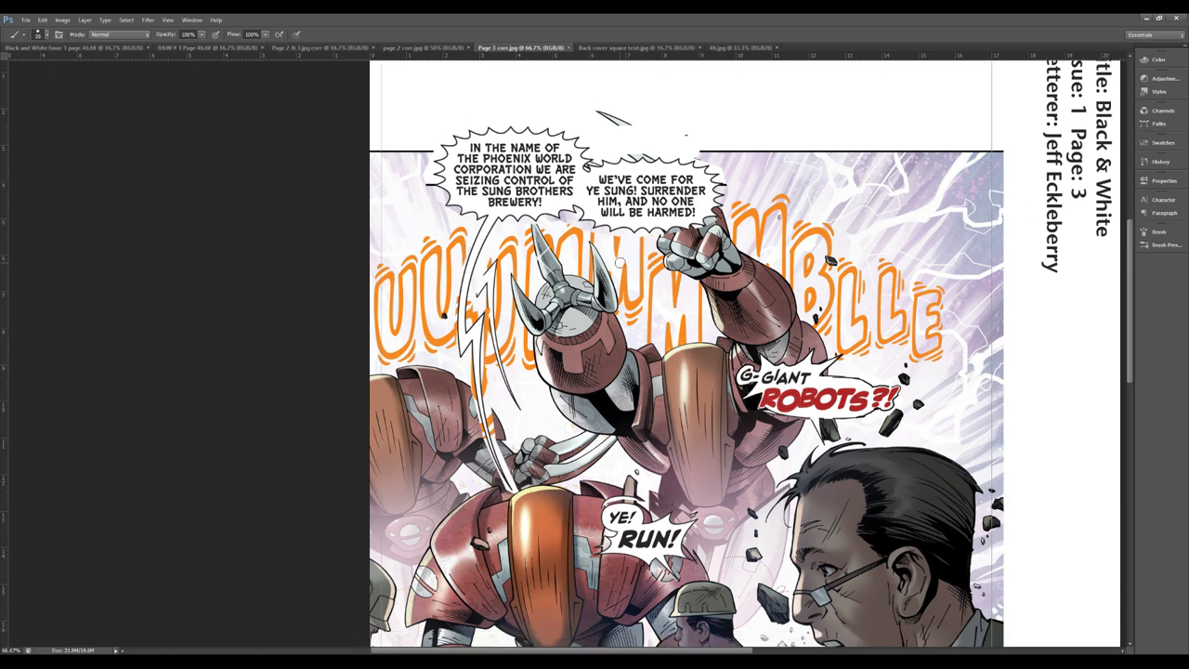
scroll(621, 262, "down", 4)
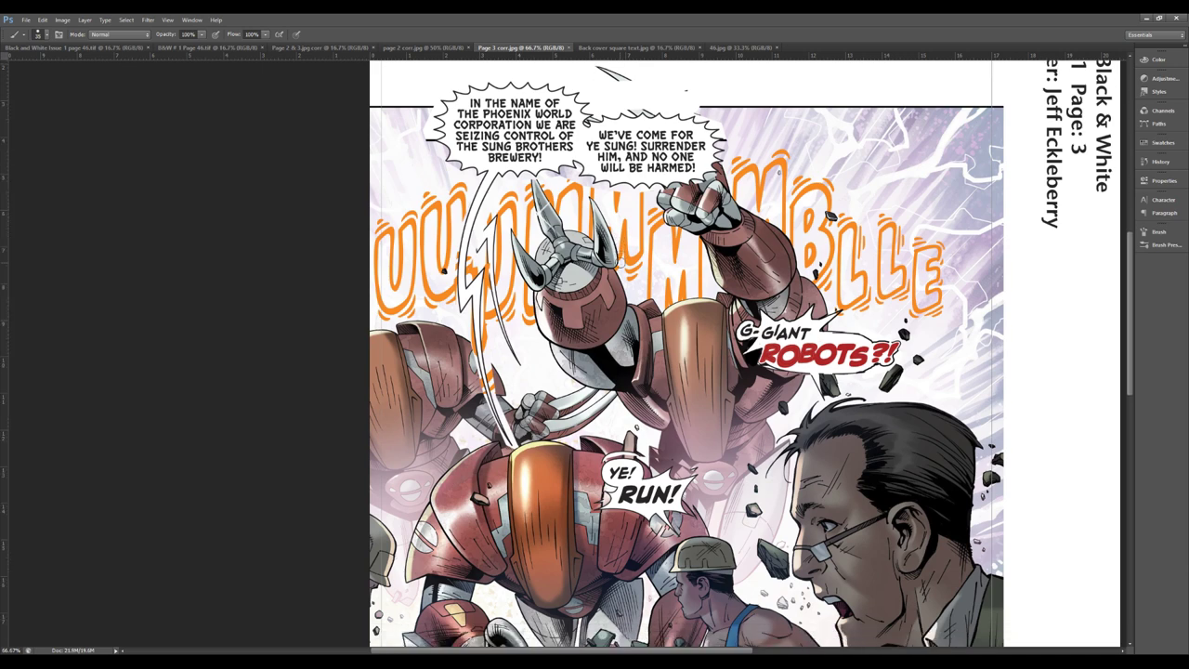
scroll(620, 263, "down", 5)
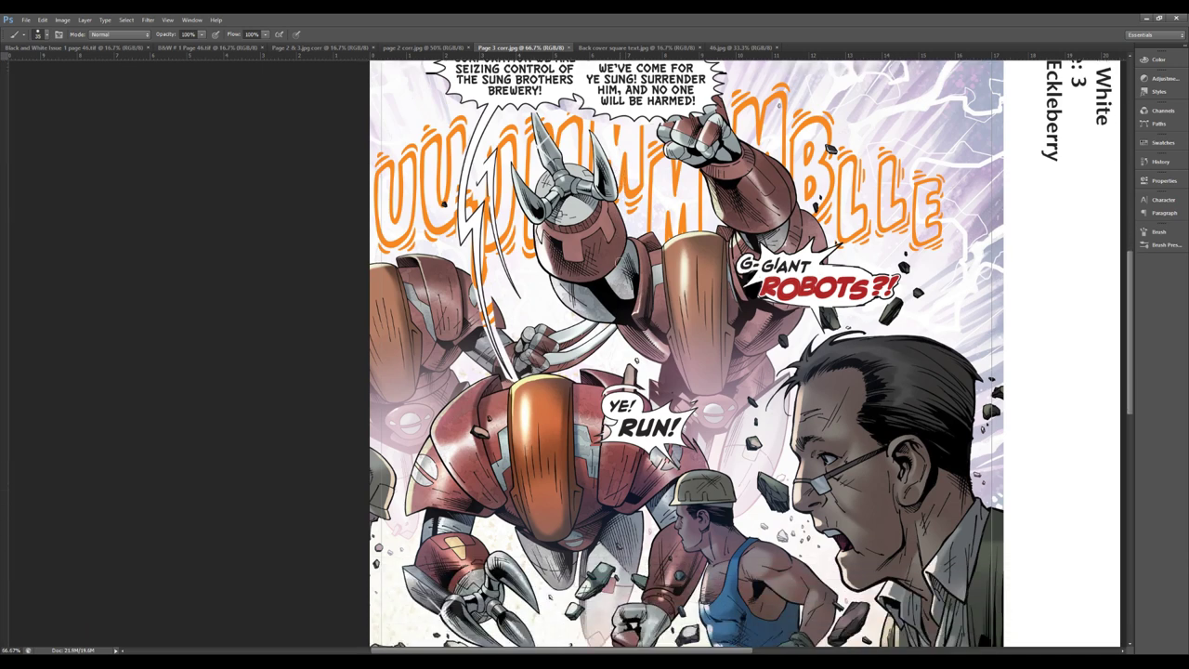
scroll(620, 263, "down", 2)
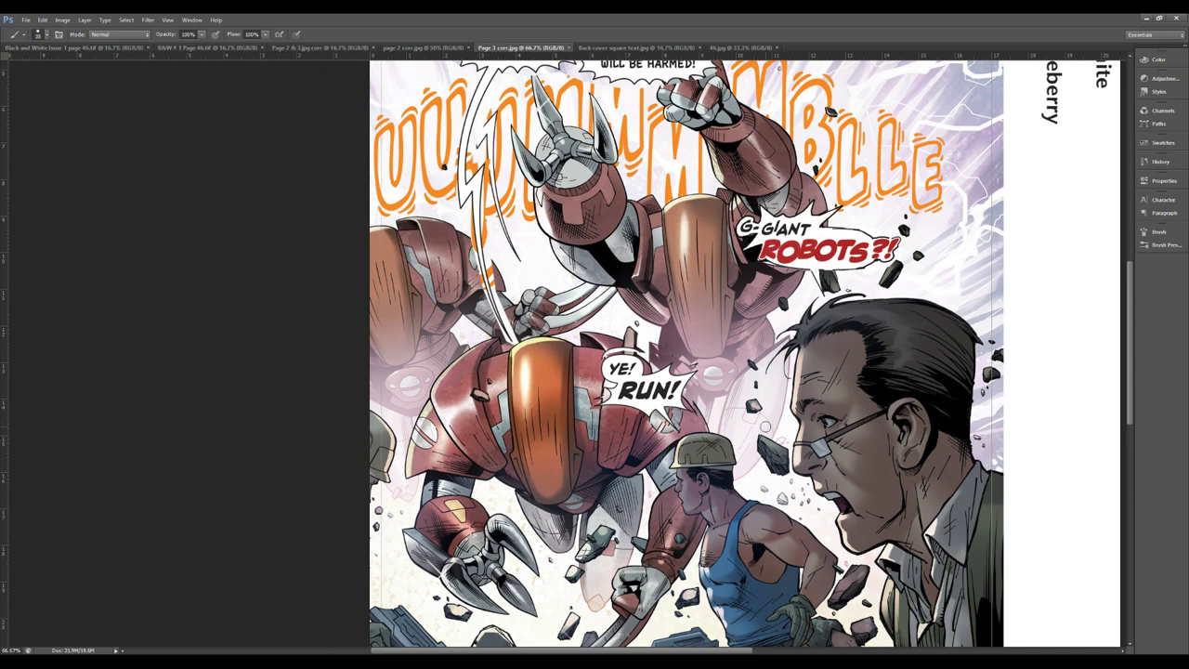
scroll(765, 426, "down", 2)
scroll(766, 426, "up", 3)
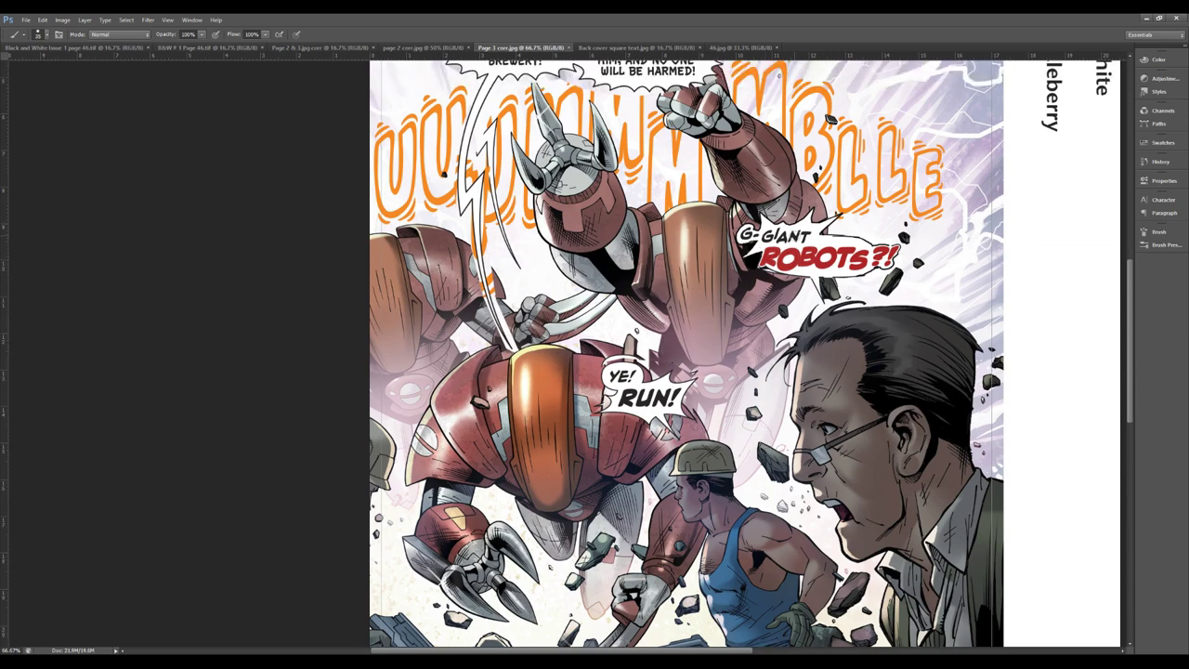
Inspect the "G-Giant Robots?!" and "Ye! Run!" burst balloons on page 3 at 100% zoom
key("ctrl+plus")
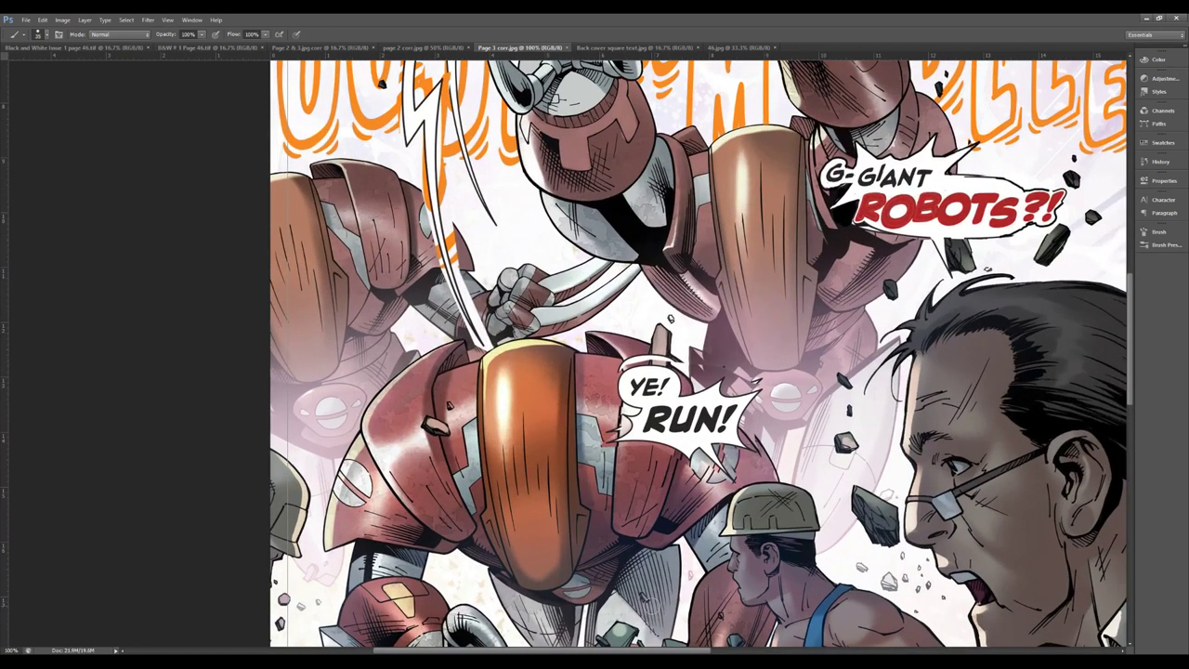
left_click_drag(629, 653, 705, 648)
scroll(775, 564, "up", 2)
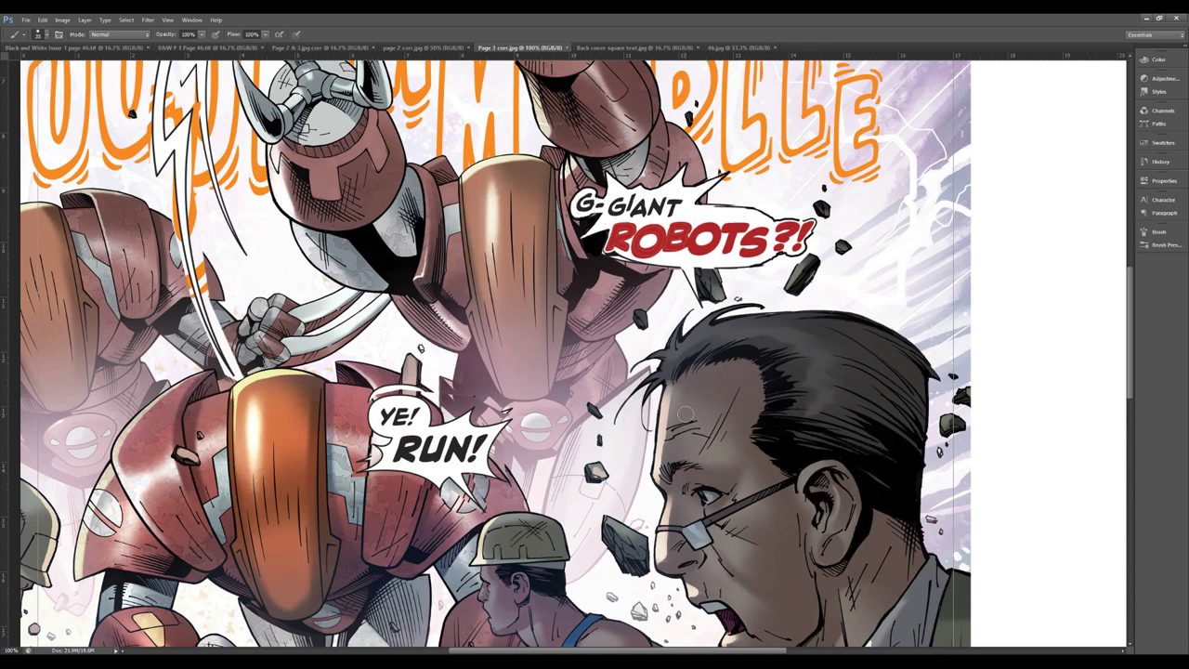
scroll(684, 414, "down", 1)
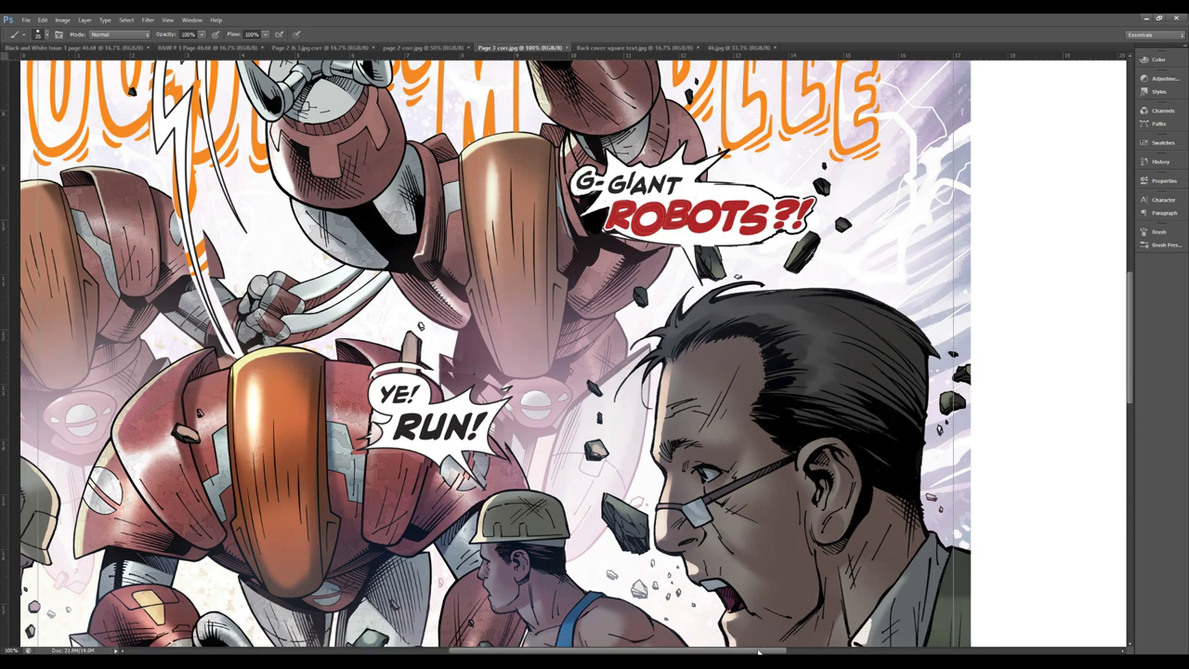
left_click_drag(757, 653, 697, 653)
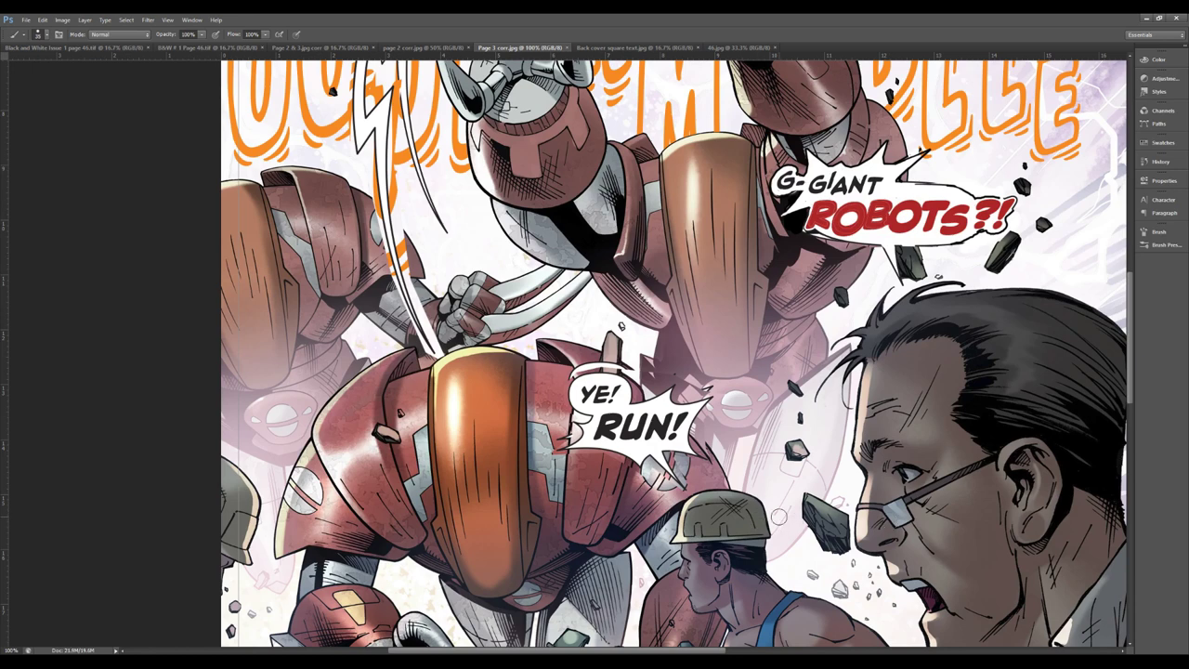
scroll(762, 455, "down", 1)
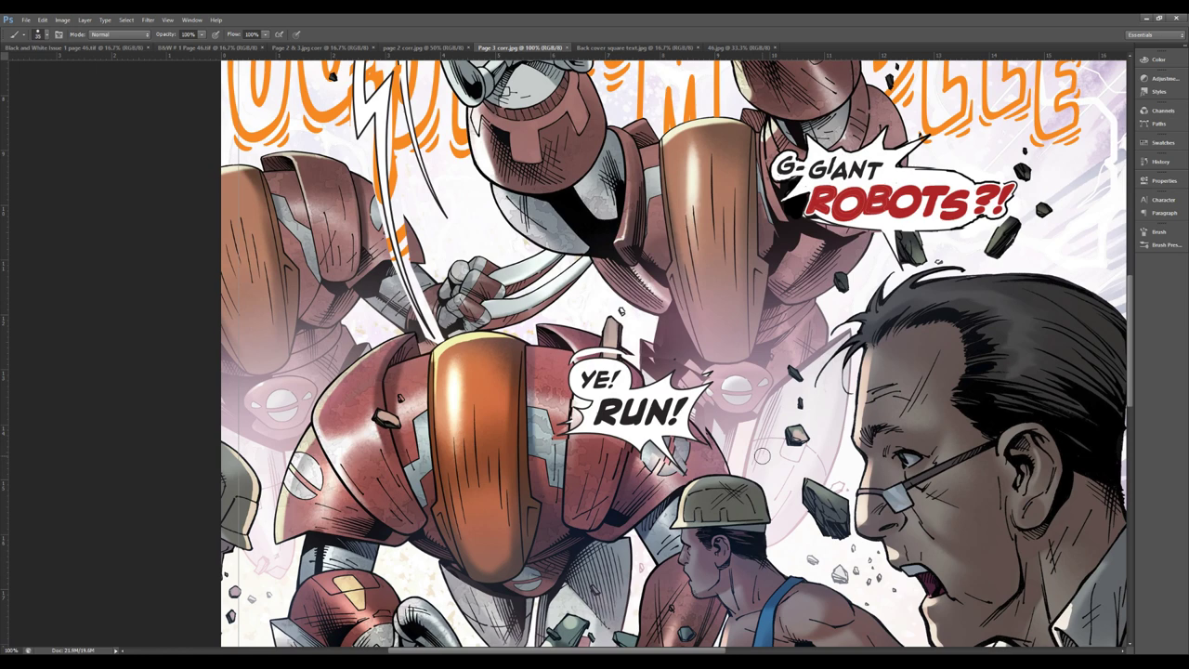
Inspect the "Ye! Run!" burst balloon on page 3 at 200% zoom, and return to the wider page view at 50%
scroll(734, 462, "down", 2)
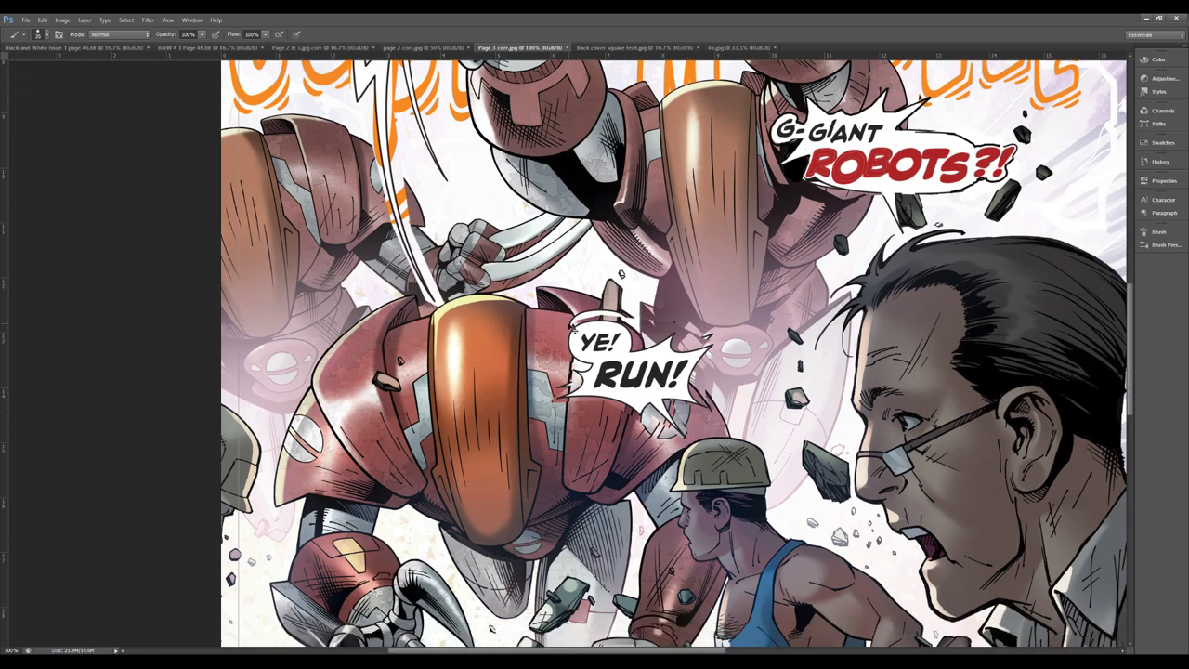
key("ctrl+plus")
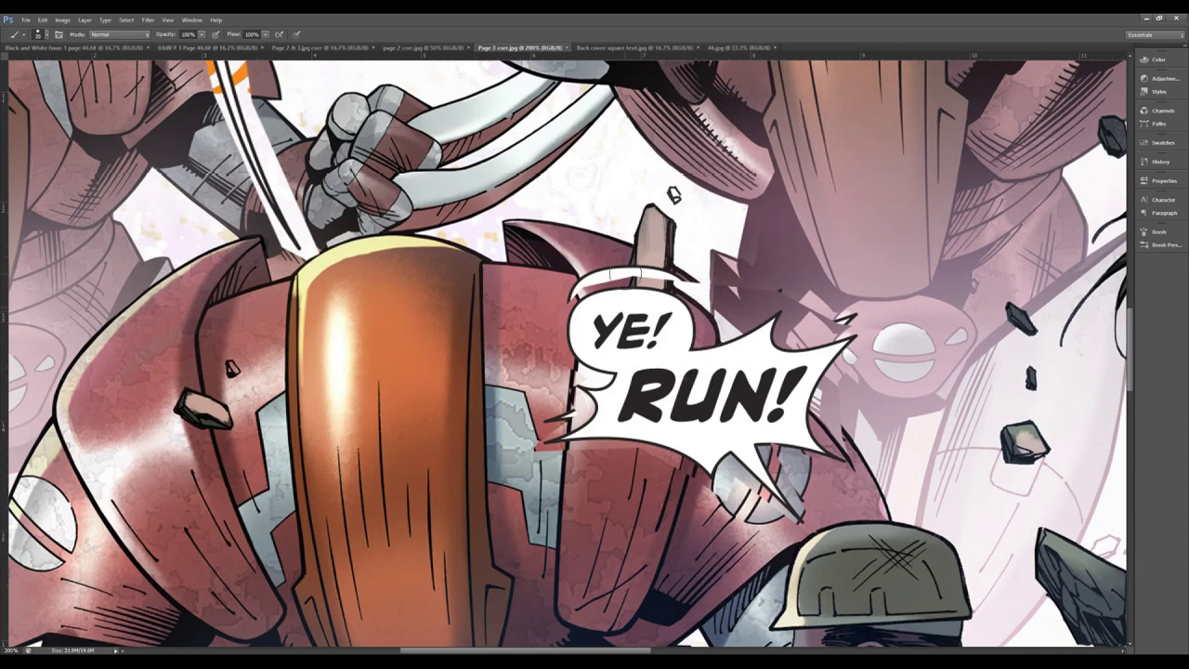
key("ctrl+minus")
key("ctrl+minus")
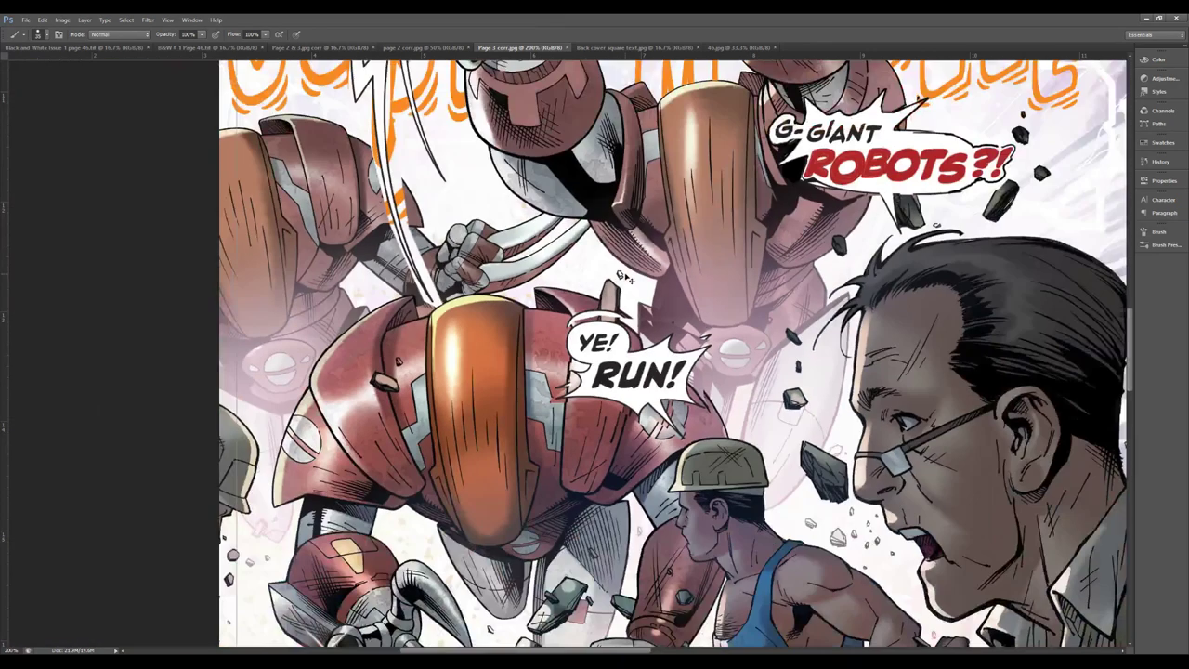
key("ctrl+minus")
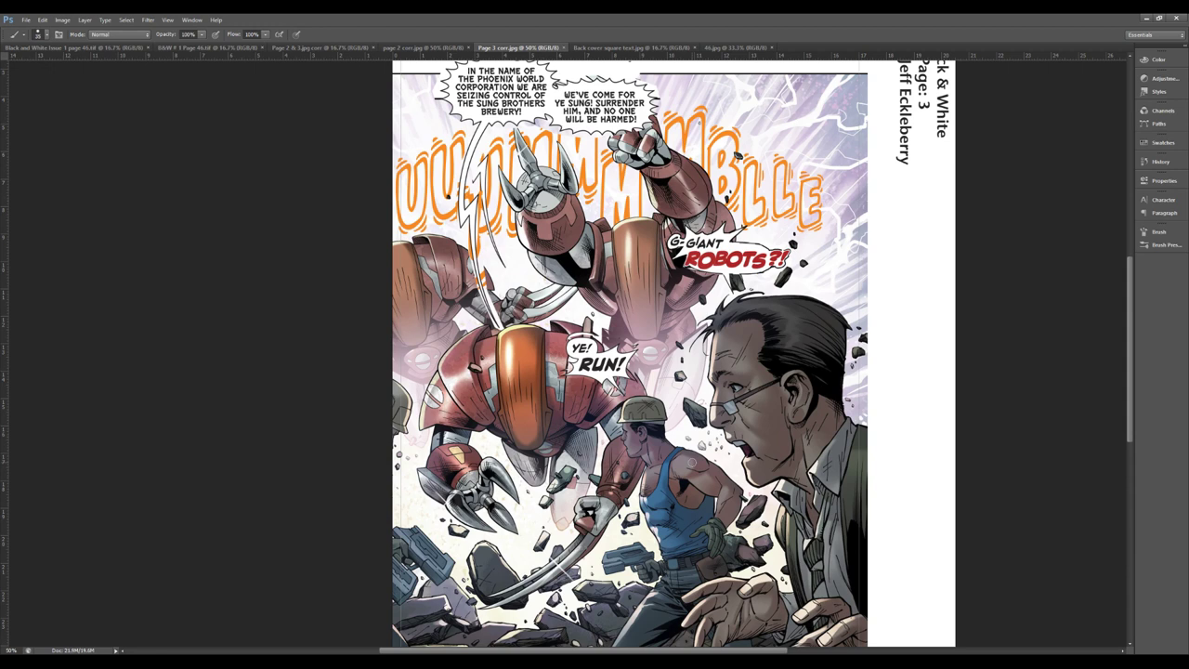
Review the balloon placement guides for pages 2–3 and page 46, along with page 46's unlettered color artwork and the back cover text
left_click(314, 47)
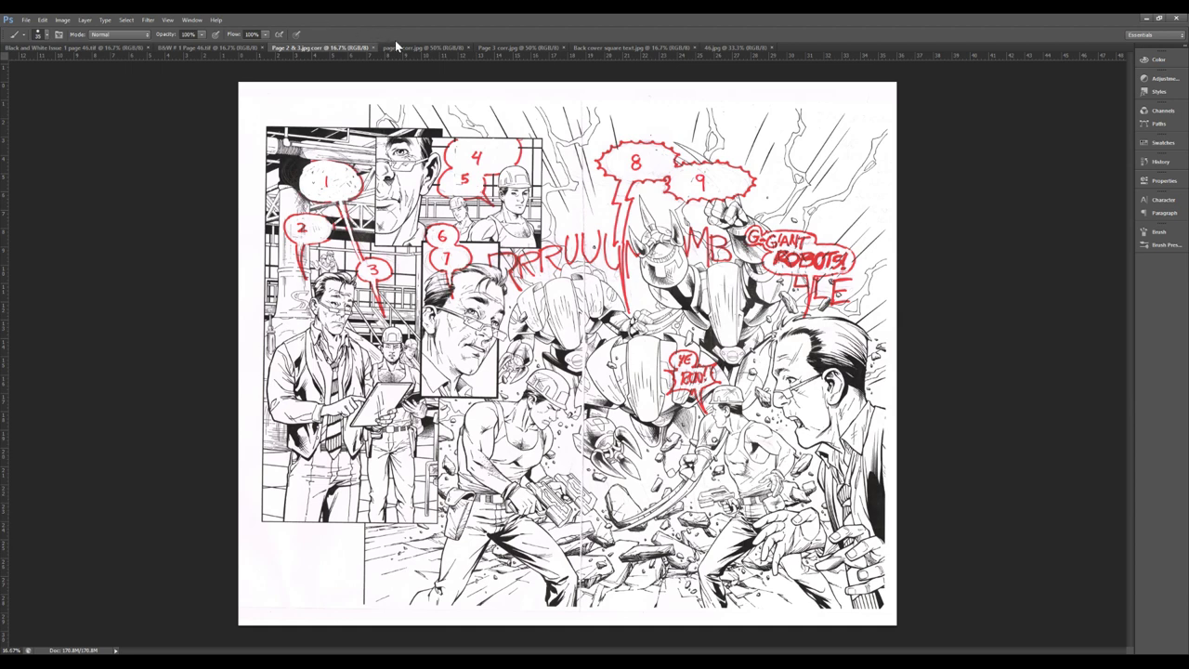
left_click(223, 47)
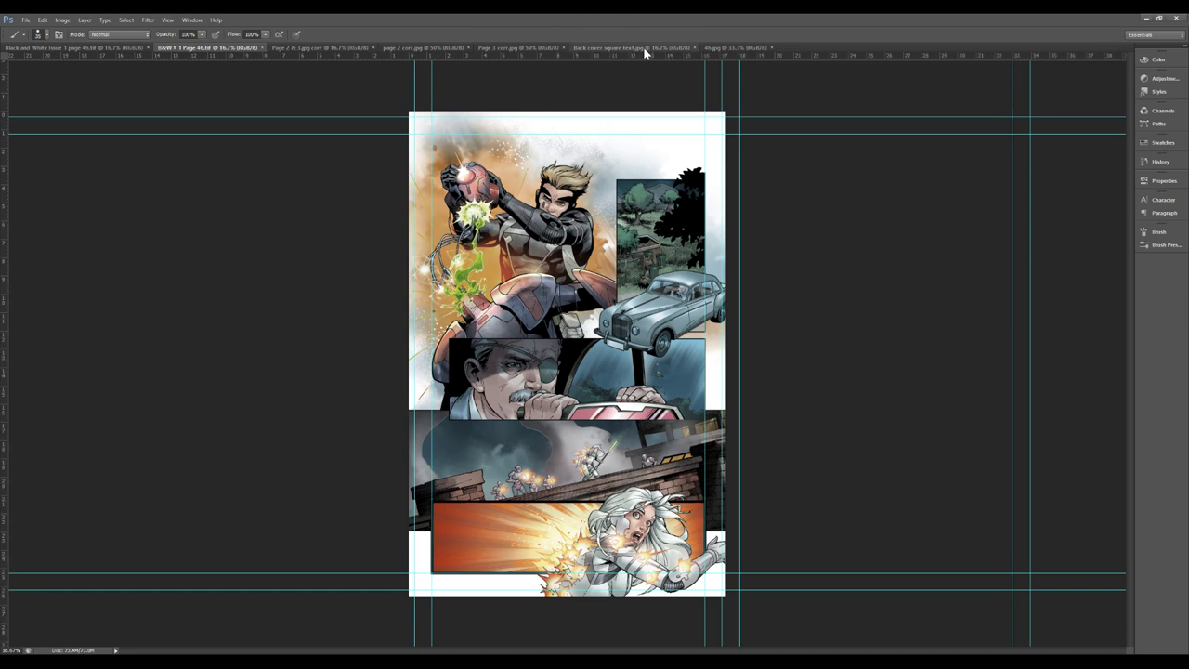
left_click(725, 48)
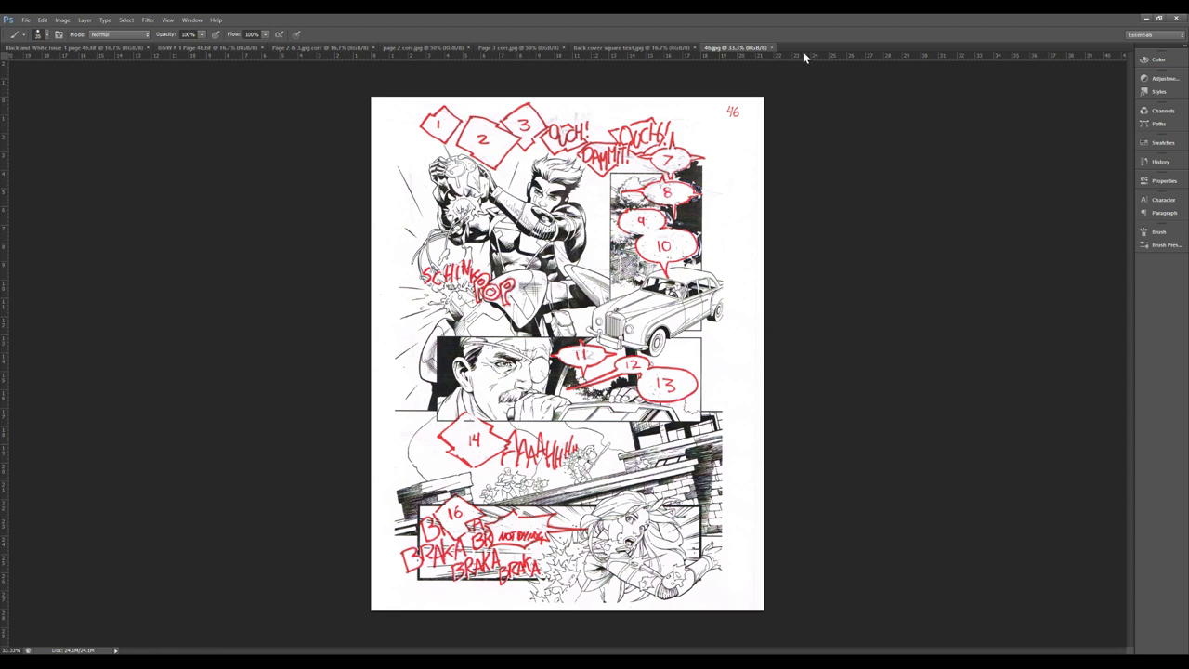
left_click(621, 47)
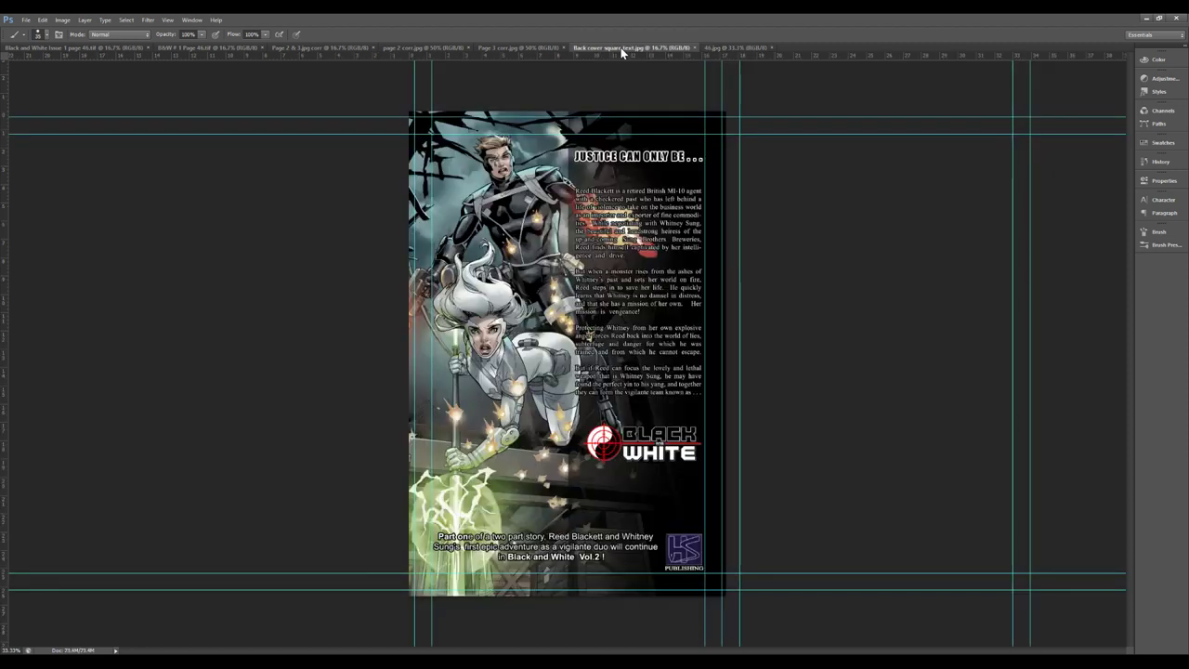